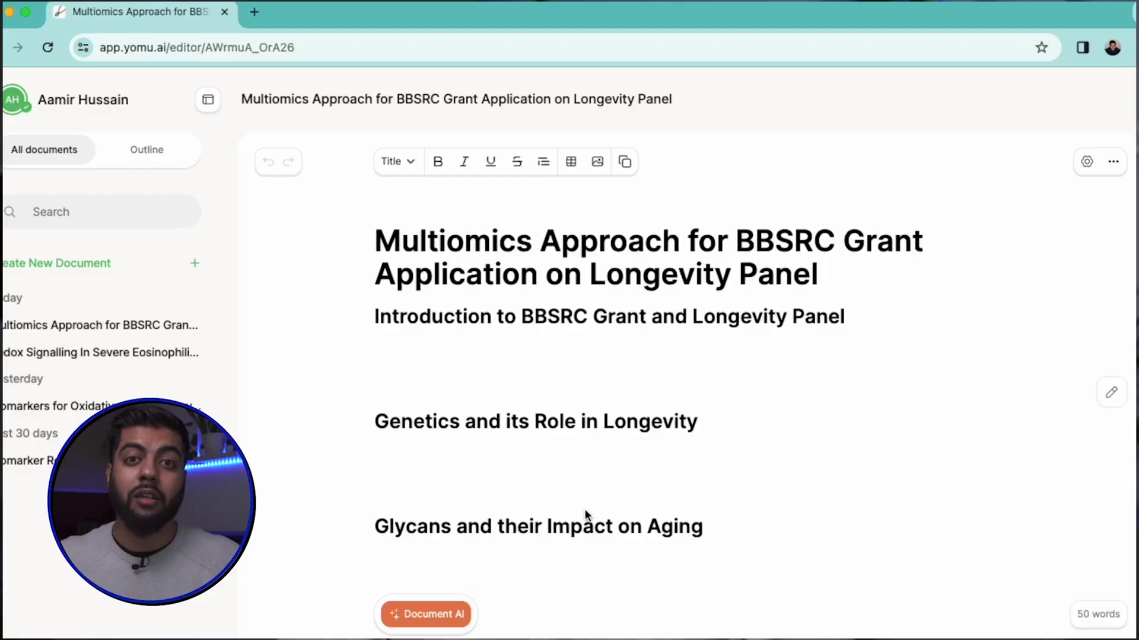
Step: Scroll down through the Yomu AI grant outline document
{"action": "scroll", "coordinate": [691, 479], "scroll_direction": "down", "scroll_amount": 1}
{"action": "scroll", "coordinate": [690, 479], "scroll_direction": "down", "scroll_amount": 5}
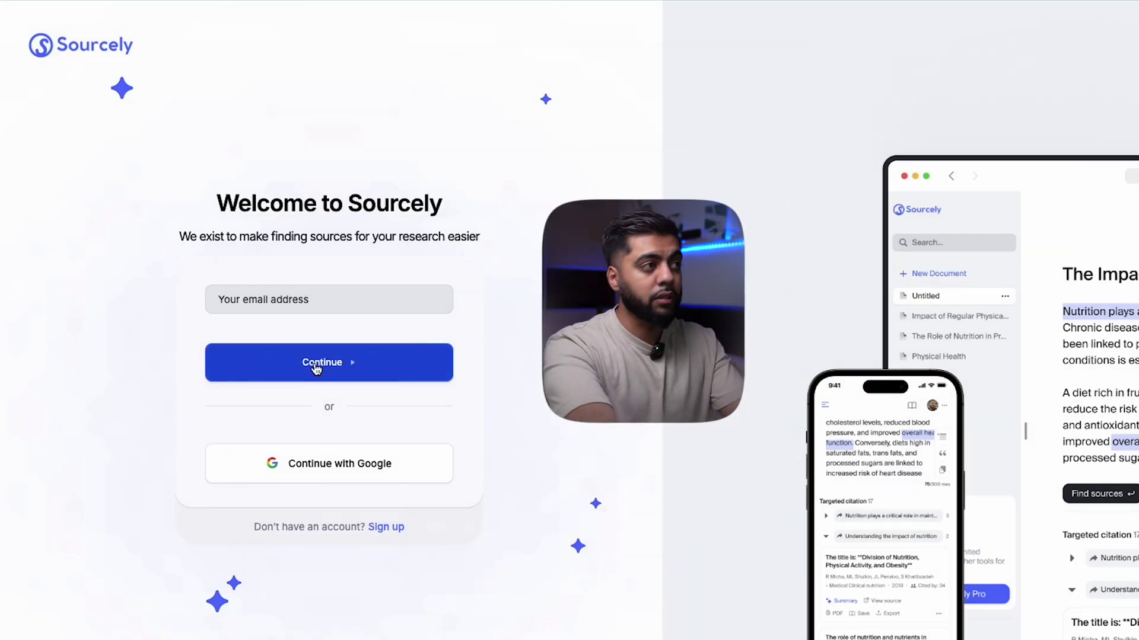
Step: Sign in to Sourcely with Continue with Google
{"action": "left_click", "coordinate": [338, 465]}
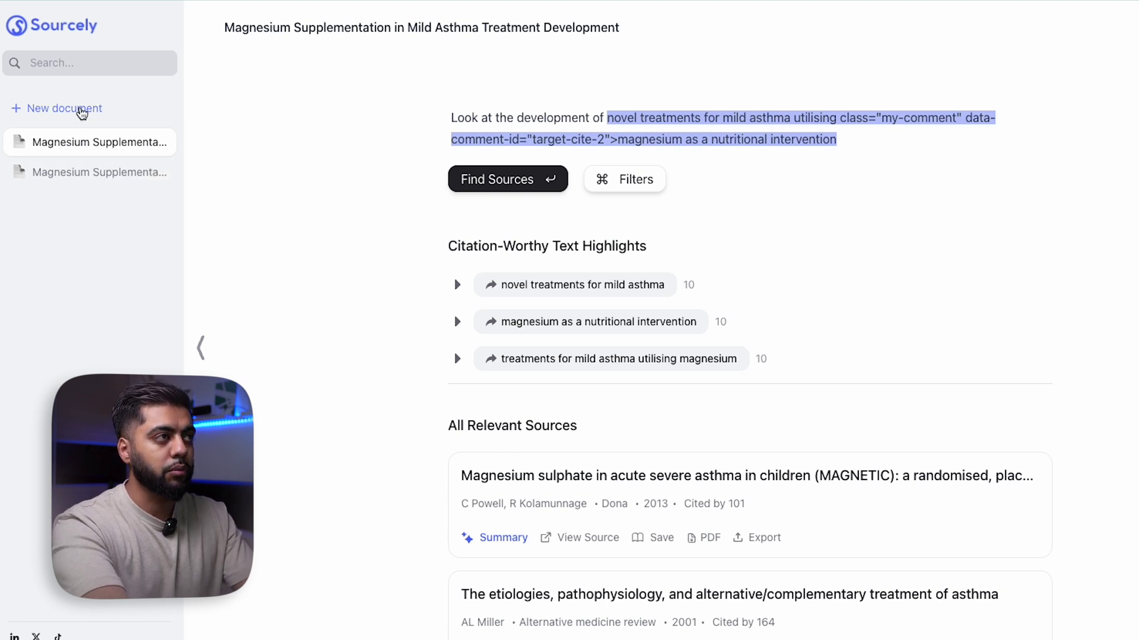
Step: Write a new document on magnesium for mild asthma ending 'might warrant further investigation', then find sources
{"action": "left_click", "coordinate": [82, 112]}
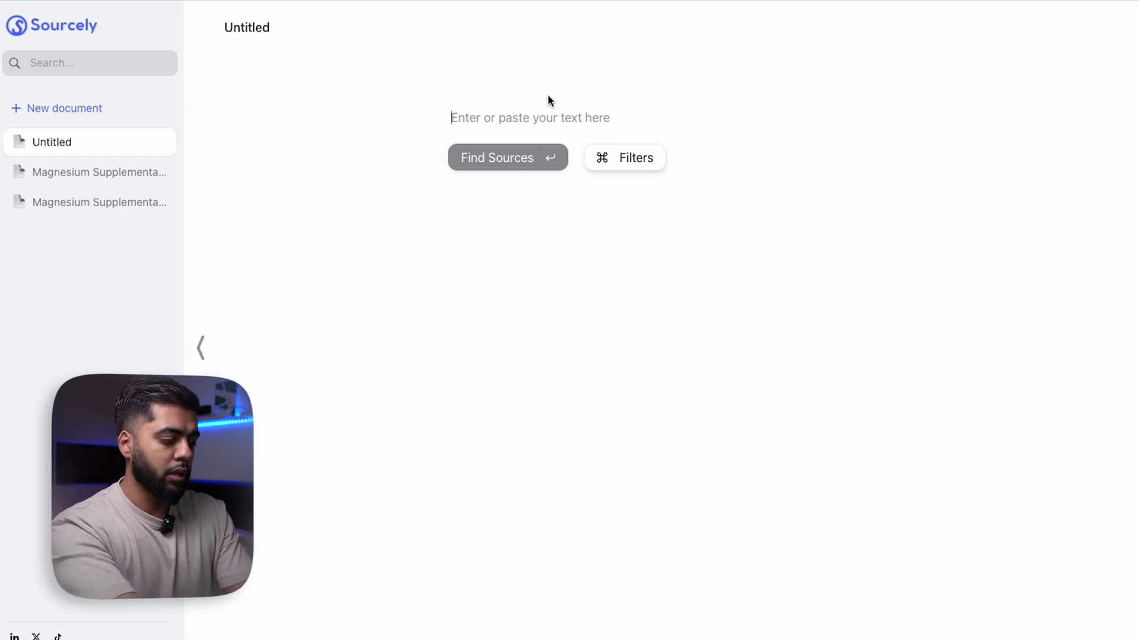
{"action": "type", "text": "Magnesium as a nutr"}
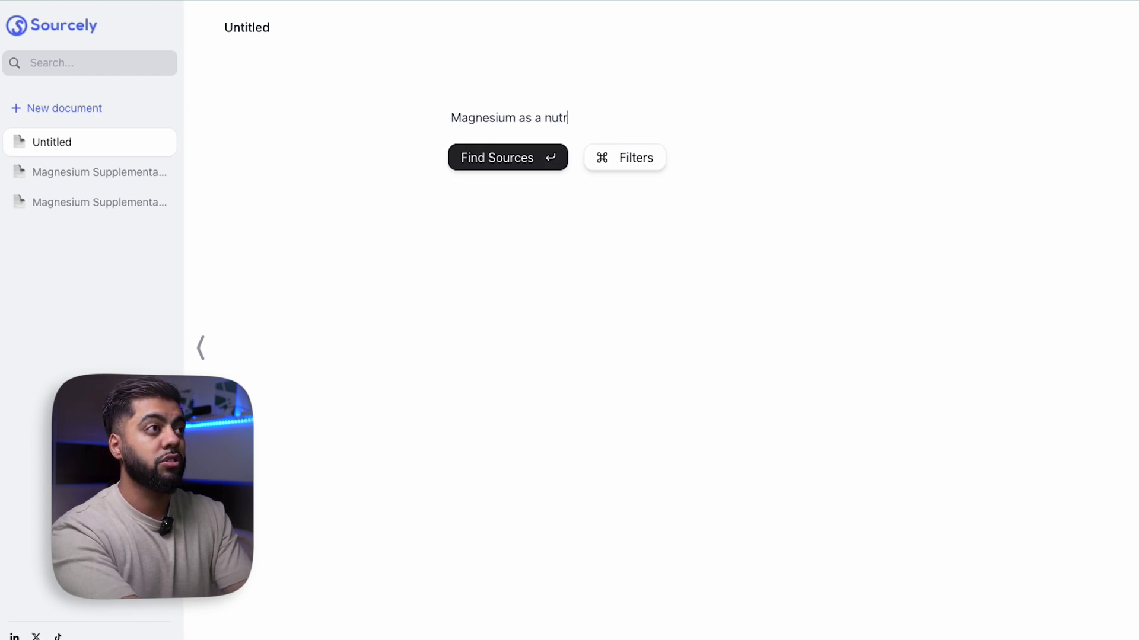
{"action": "type", "text": "itional intervention for patients with mild astha"}
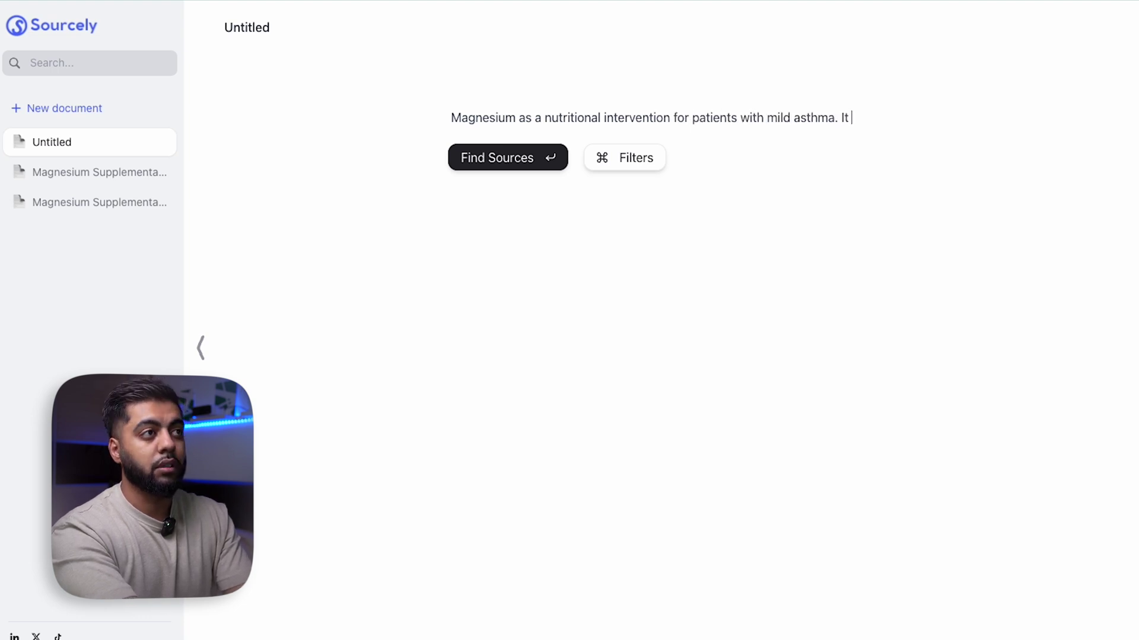
{"action": "type", "text": ". It is knowneto b"}
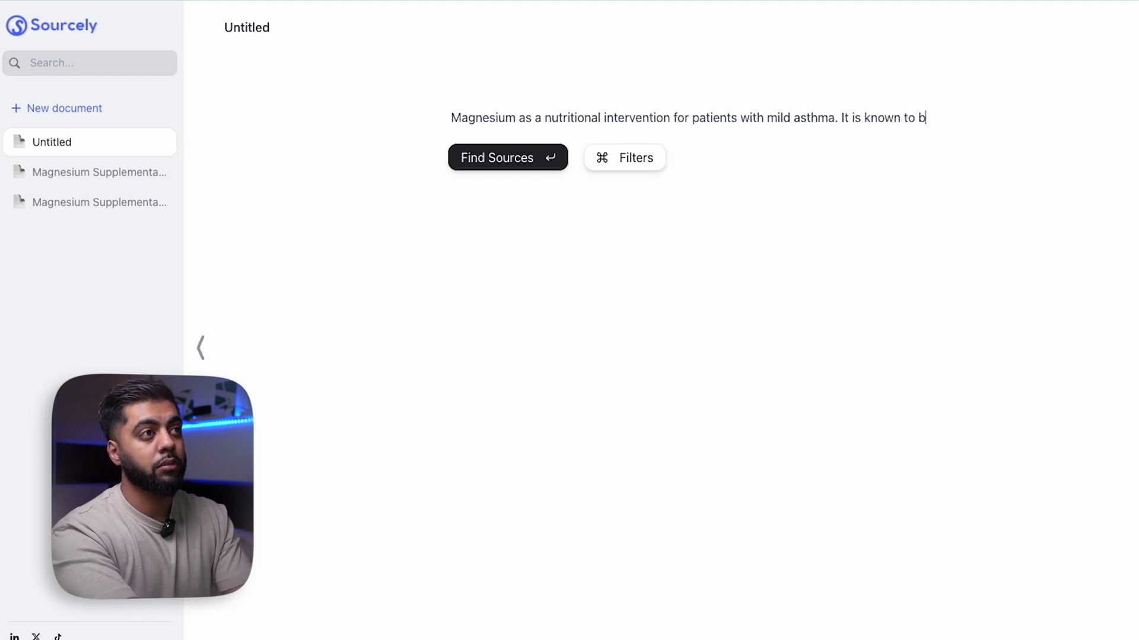
{"action": "type", "text": "e used in conjunction with steroids both inhaled and "}
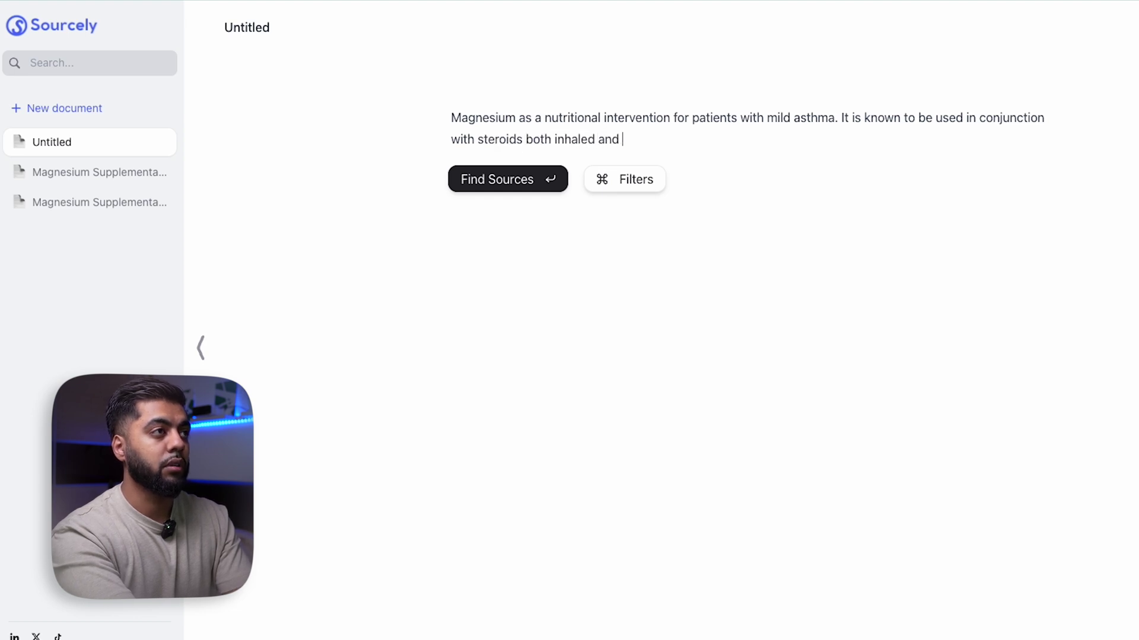
{"action": "type", "text": "oral  It is not a "}
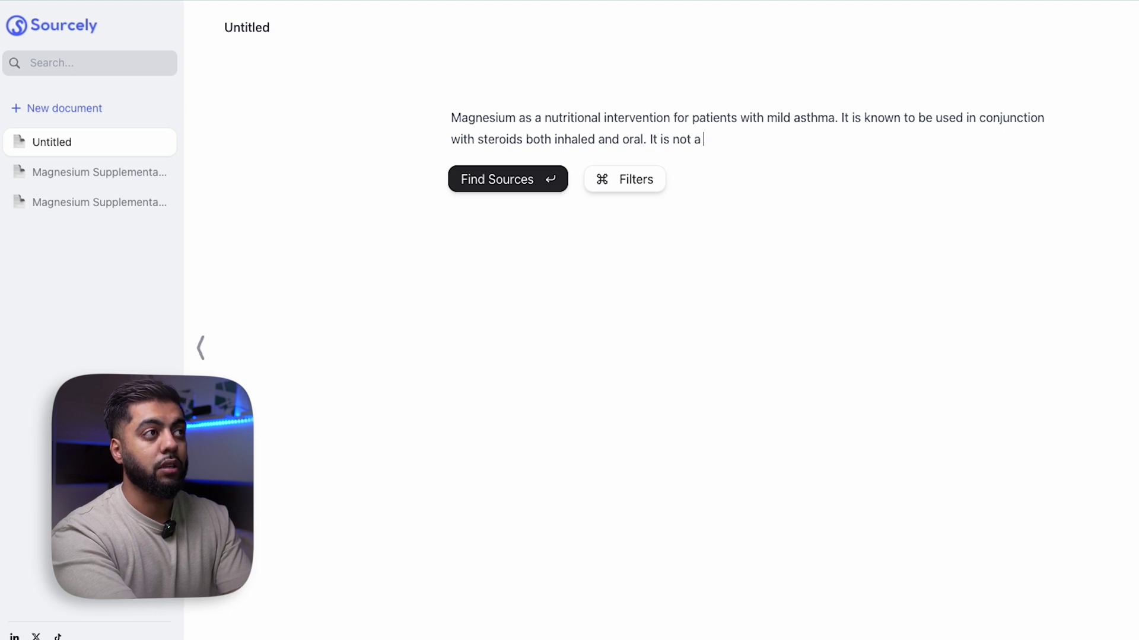
{"action": "type", "text": "current clinical"}
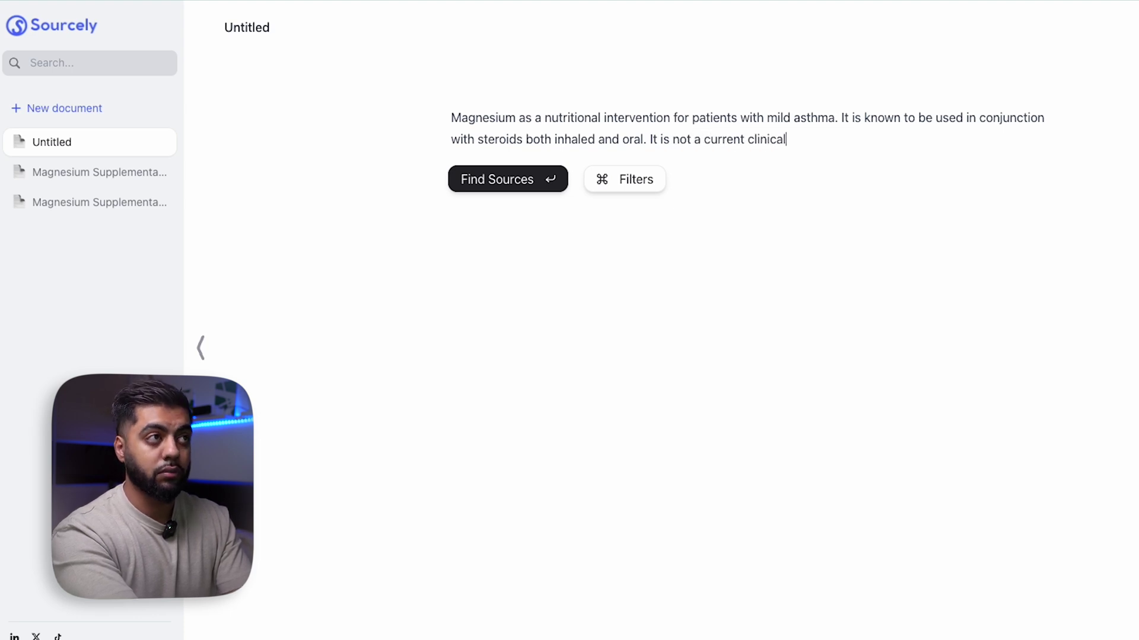
{"action": "type", "text": " medicatio"}
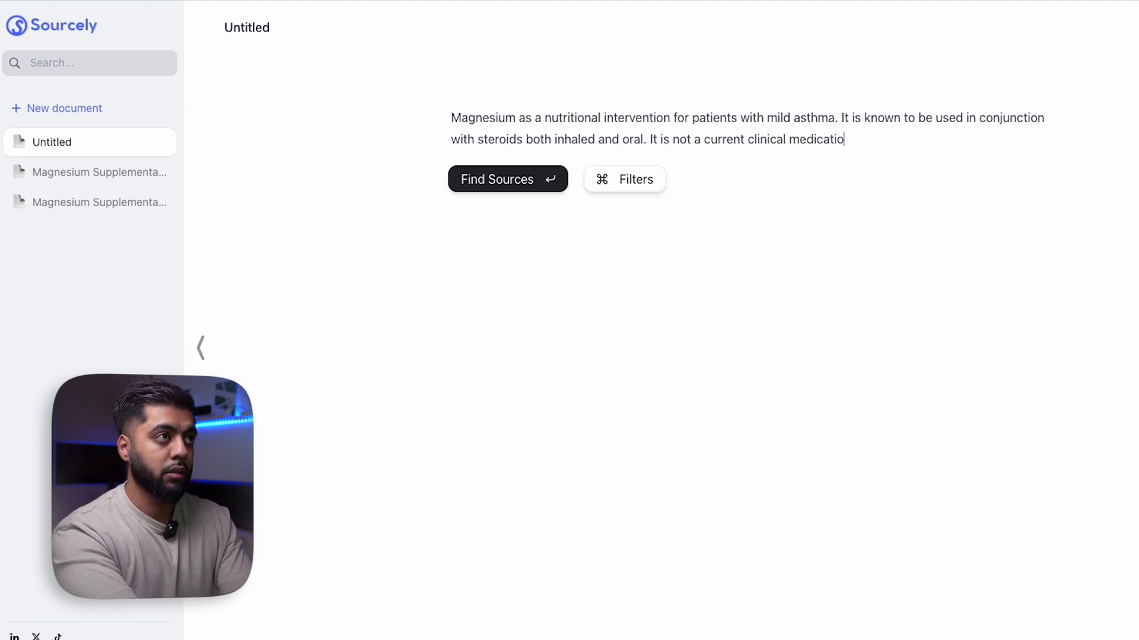
{"action": "type", "text": "n but b"}
{"action": "key", "text": "BackSpace"}
{"action": "type", "text": "nigh"}
{"action": "key", "text": "BackSpace"}
{"action": "key", "text": "BackSpace"}
{"action": "key", "text": "BackSpace"}
{"action": "type", "text": "might warrant further investiga"}
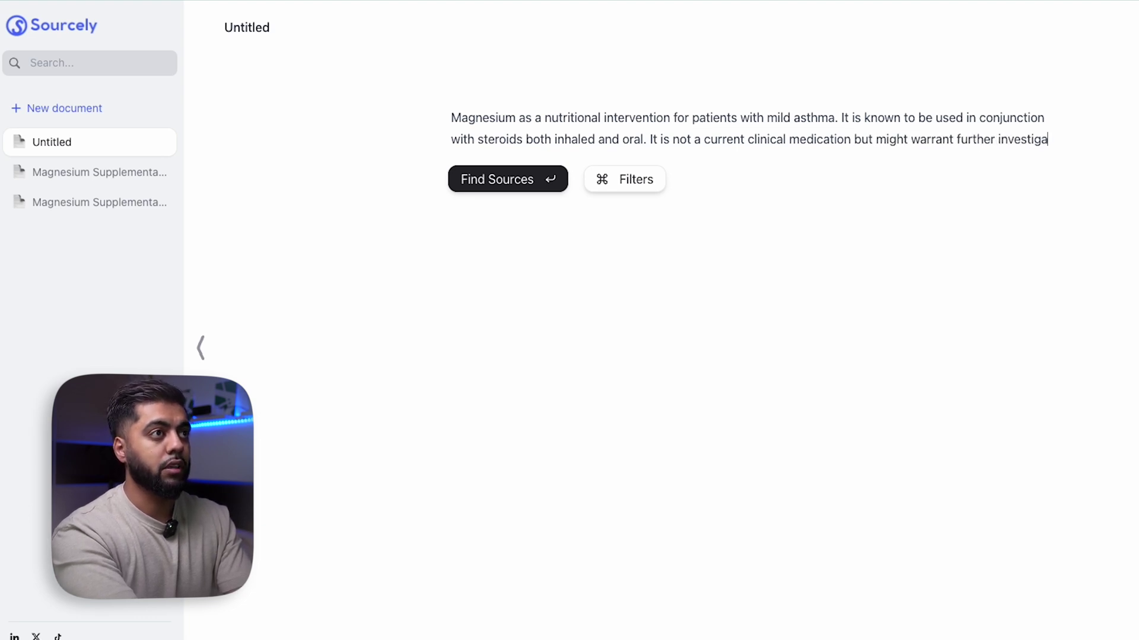
{"action": "type", "text": "tion"}
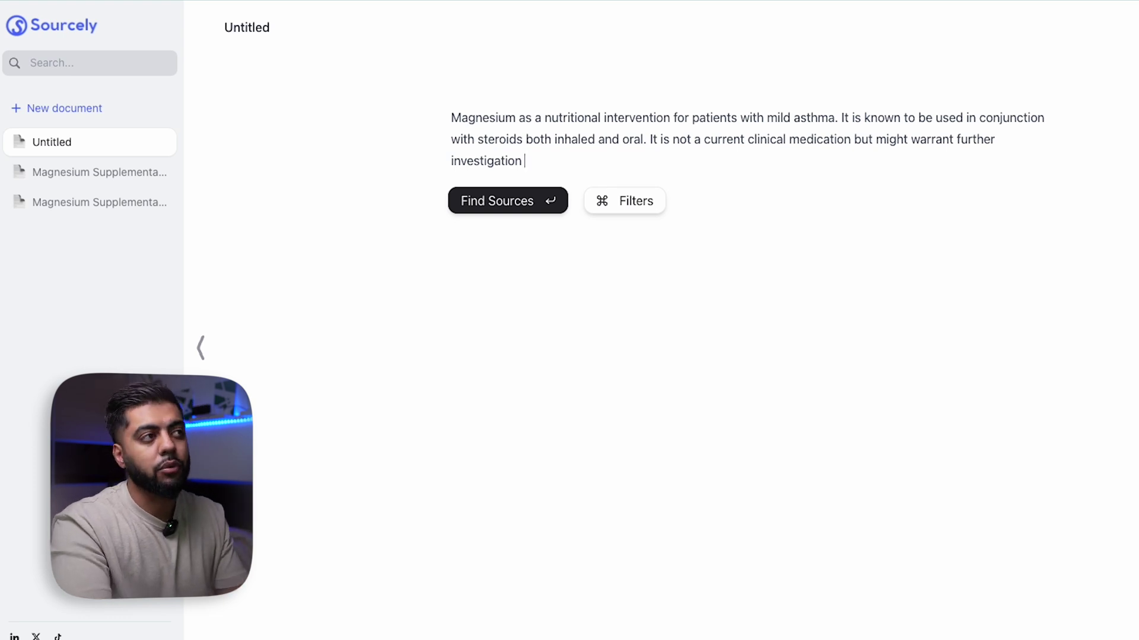
{"action": "left_click", "coordinate": [516, 203]}
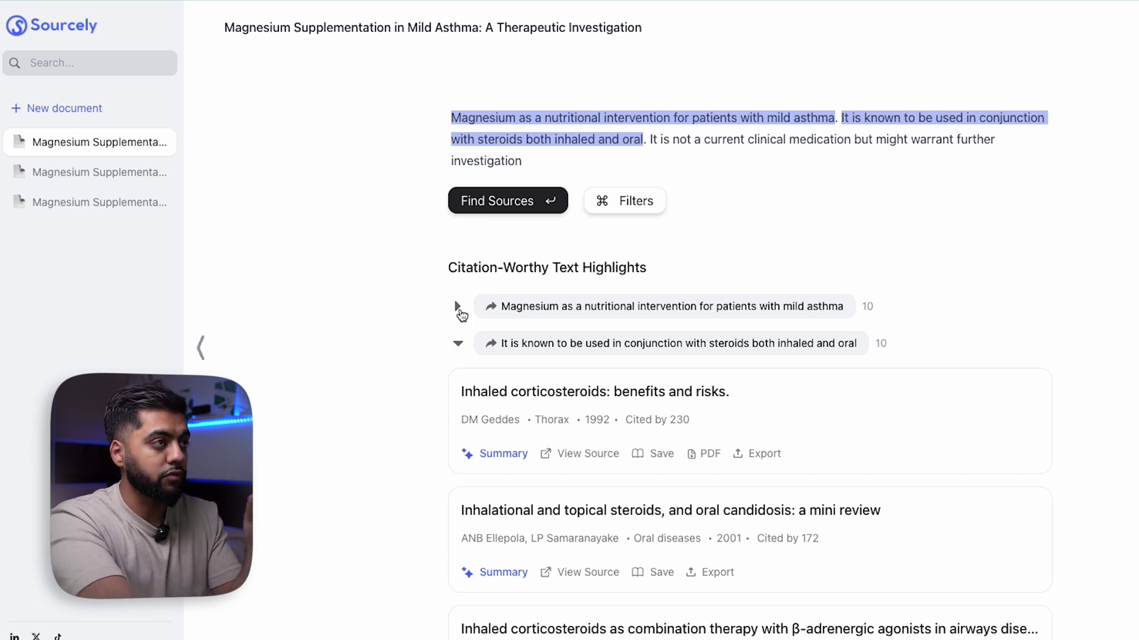
Step: Expand the magnesium intervention highlight to list its sources
{"action": "left_click", "coordinate": [461, 313]}
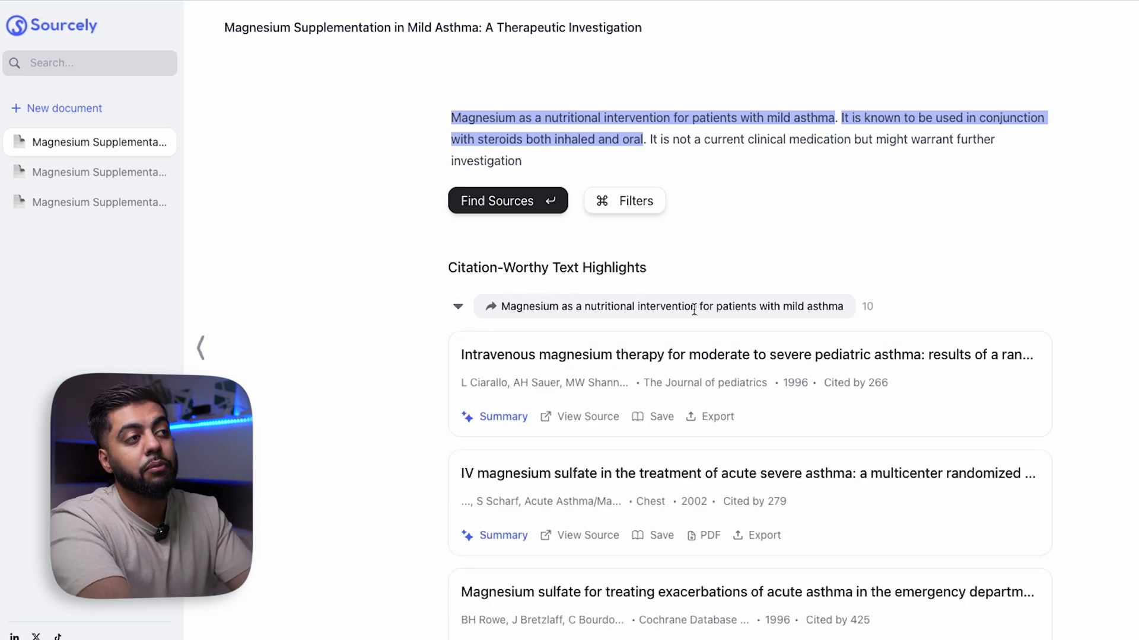
Step: Collapse the magnesium highlight's sources and leave the steroid highlight's sources expanded
{"action": "scroll", "coordinate": [741, 306], "scroll_direction": "down", "scroll_amount": 1}
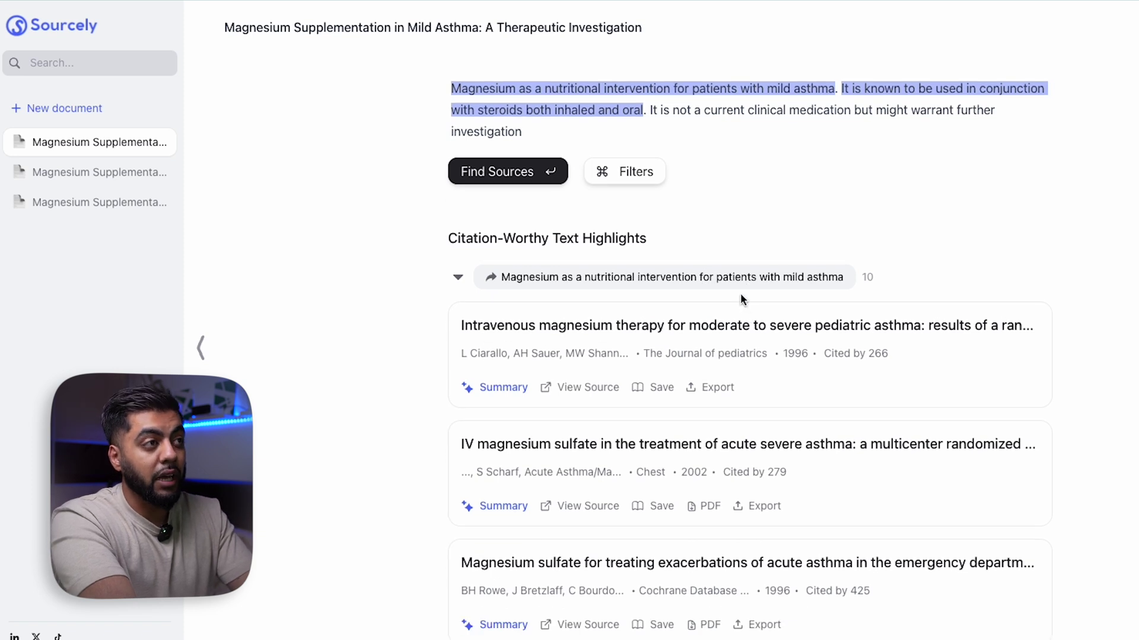
{"action": "scroll", "coordinate": [703, 348], "scroll_direction": "down", "scroll_amount": 20}
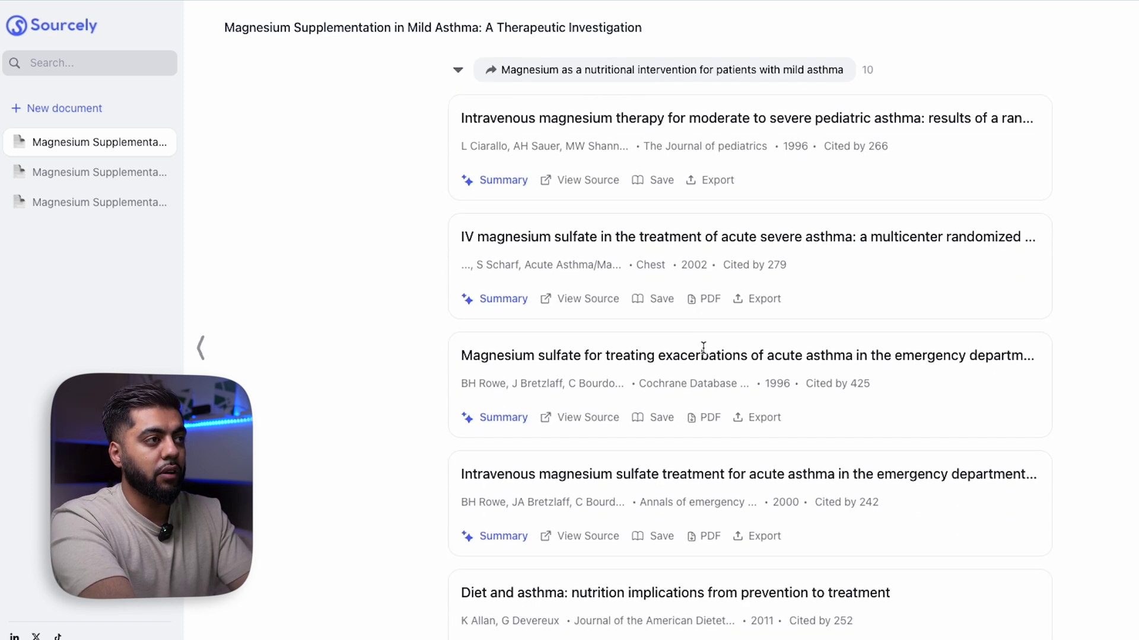
{"action": "scroll", "coordinate": [702, 347], "scroll_direction": "down", "scroll_amount": 4}
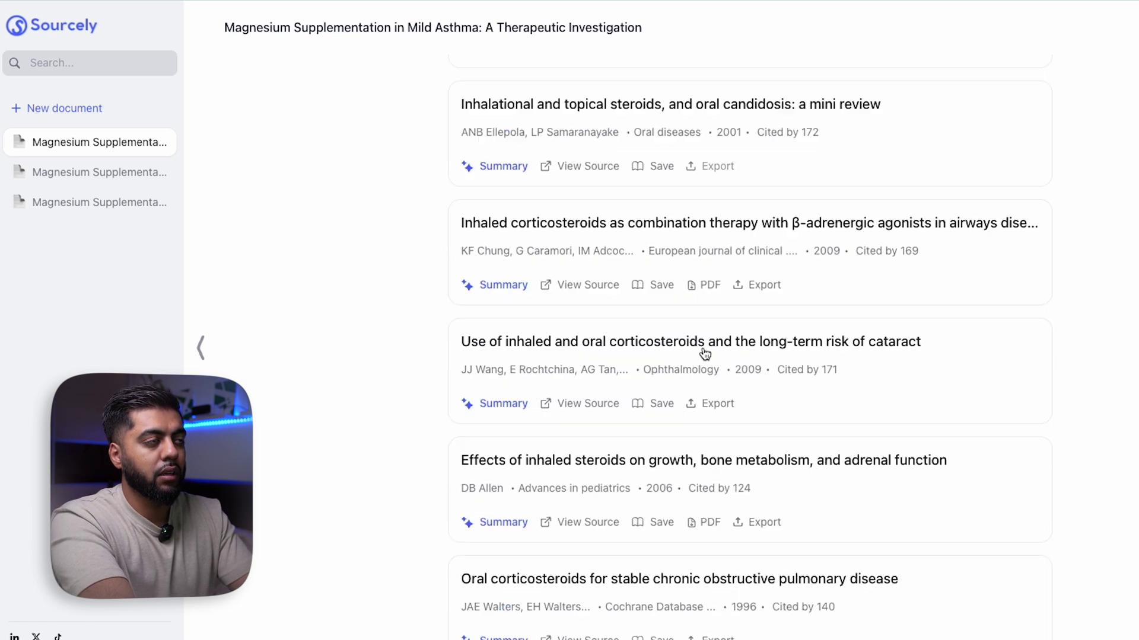
{"action": "scroll", "coordinate": [430, 255], "scroll_direction": "up", "scroll_amount": 20}
{"action": "left_click", "coordinate": [457, 144]}
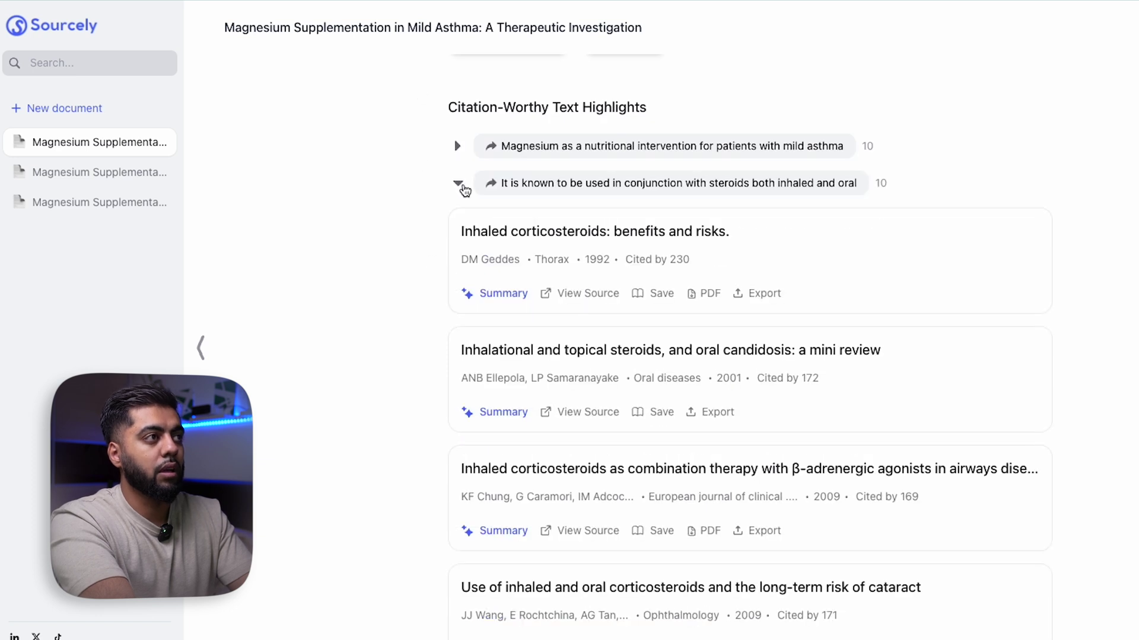
{"action": "scroll", "coordinate": [583, 202], "scroll_direction": "up", "scroll_amount": 5}
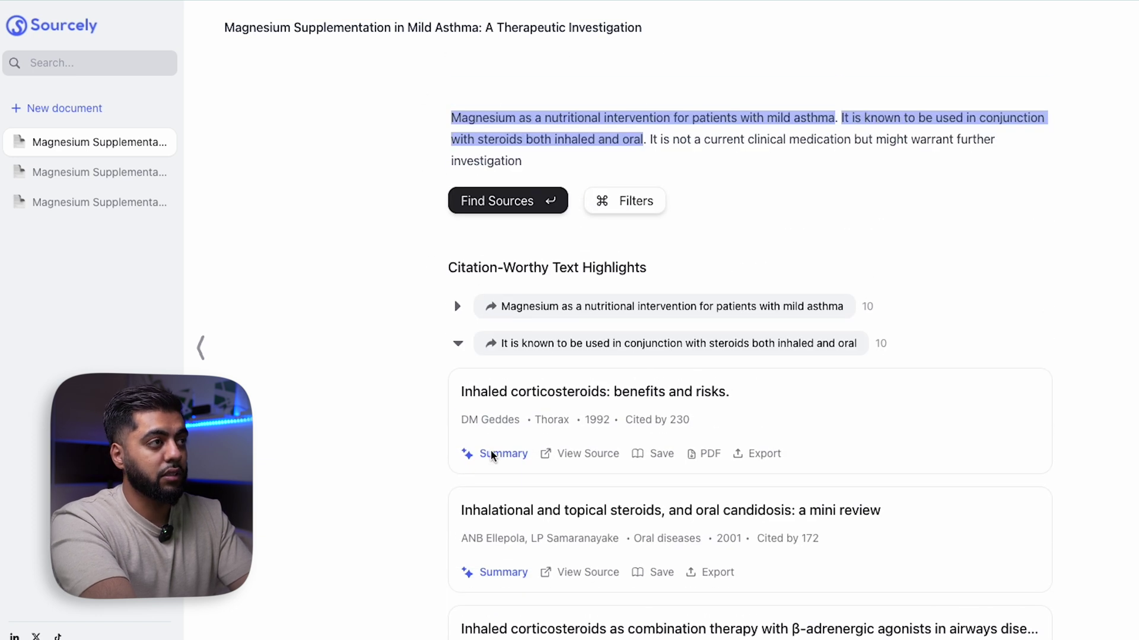
{"action": "left_click", "coordinate": [458, 343]}
{"action": "scroll", "coordinate": [749, 356], "scroll_direction": "down", "scroll_amount": 4}
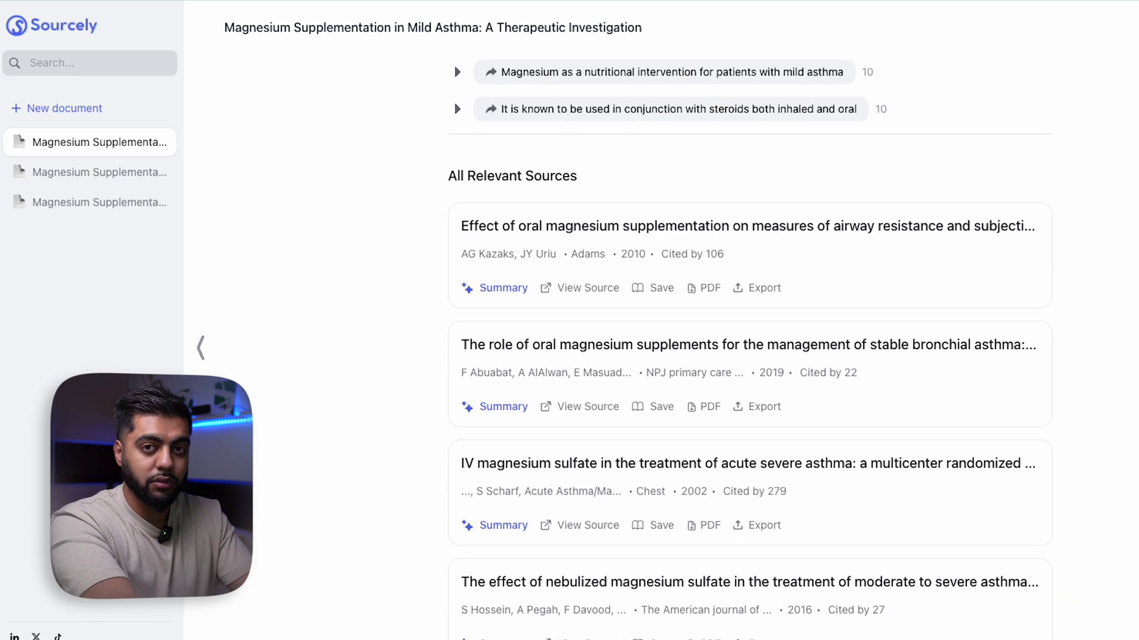
{"action": "scroll", "coordinate": [473, 244], "scroll_direction": "up", "scroll_amount": 1}
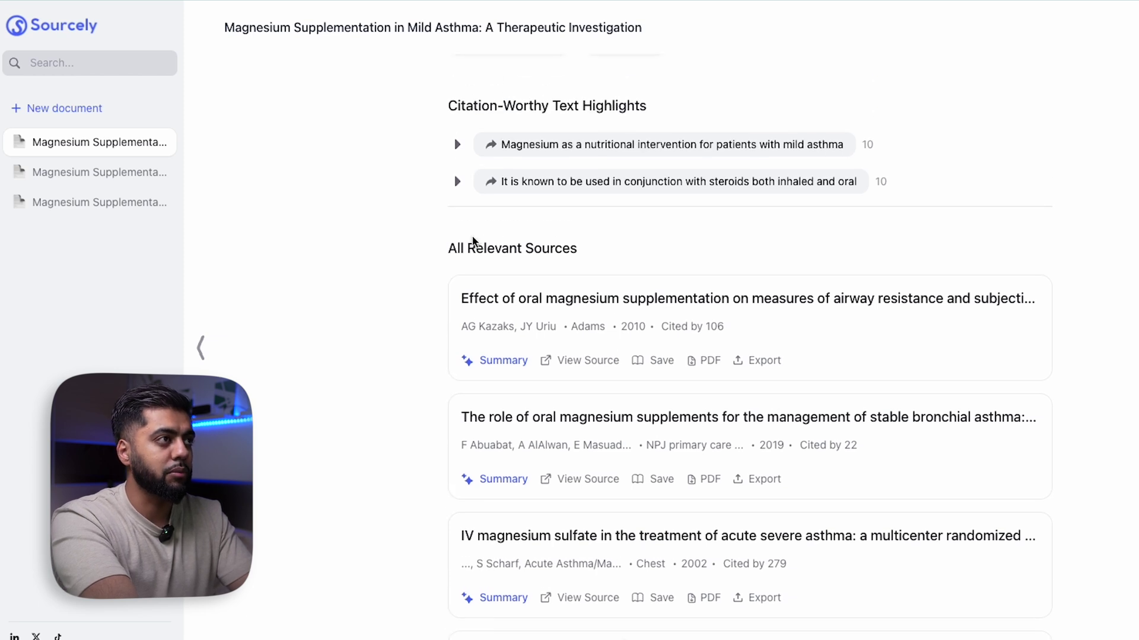
{"action": "left_click", "coordinate": [461, 183]}
{"action": "scroll", "coordinate": [462, 186], "scroll_direction": "up", "scroll_amount": 3}
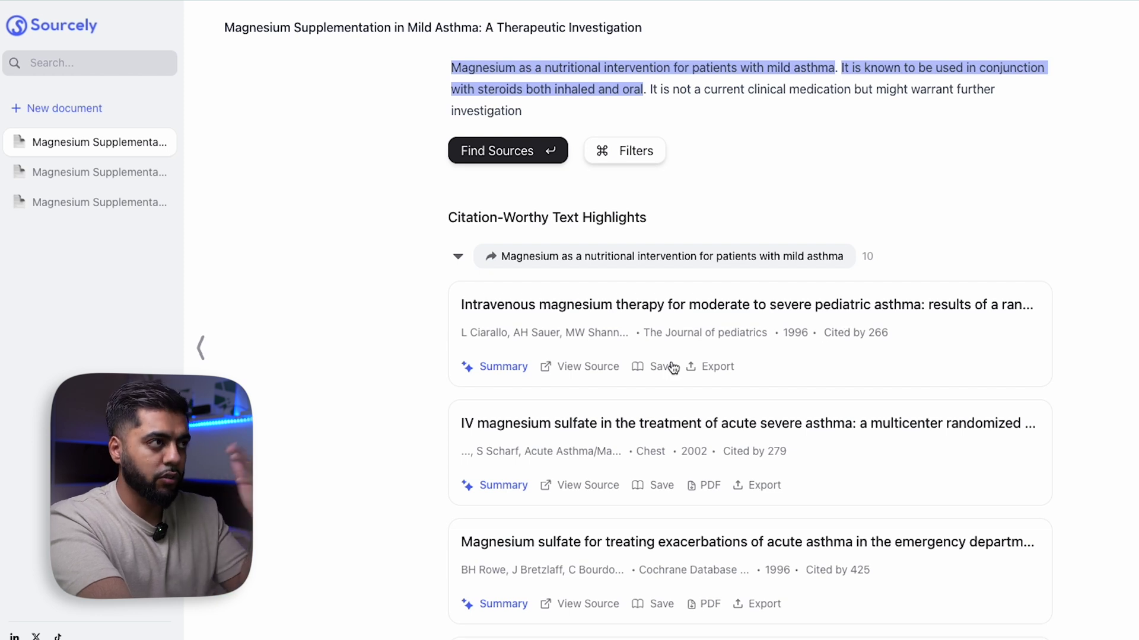
Step: Show the summary of 'Intravenous magnesium therapy for moderate to severe pediatric asthma'
{"action": "left_click", "coordinate": [503, 370]}
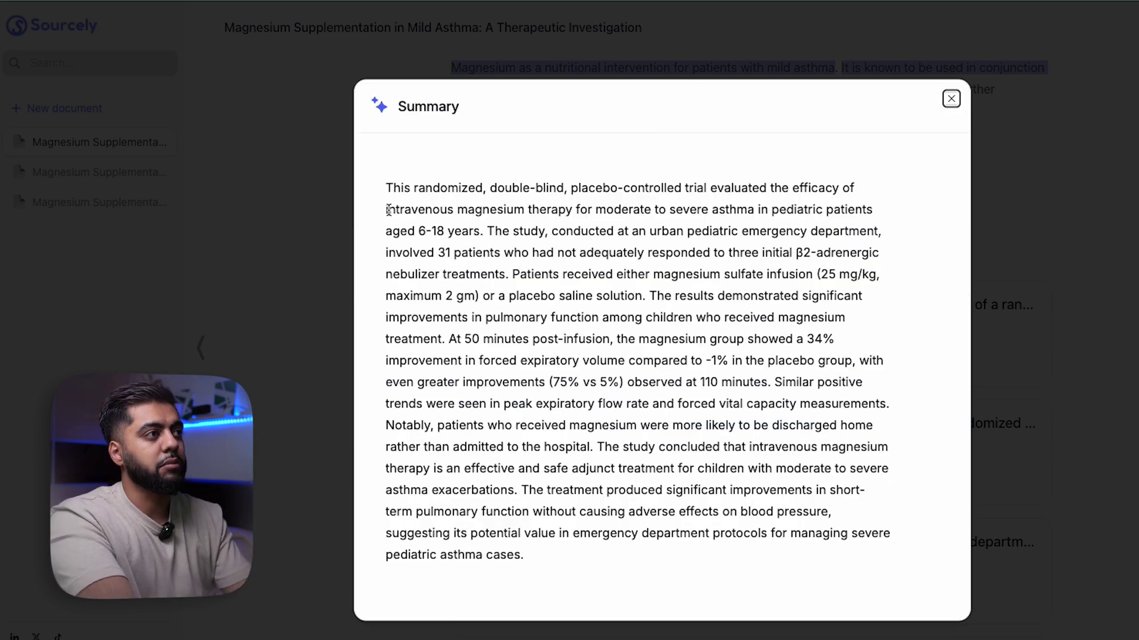
Step: Read the summary's double-blind, pulmonary function and concluding passages, then close it
{"action": "left_click_drag", "start_coordinate": [486, 184], "coordinate": [618, 186]}
{"action": "left_click", "coordinate": [627, 339]}
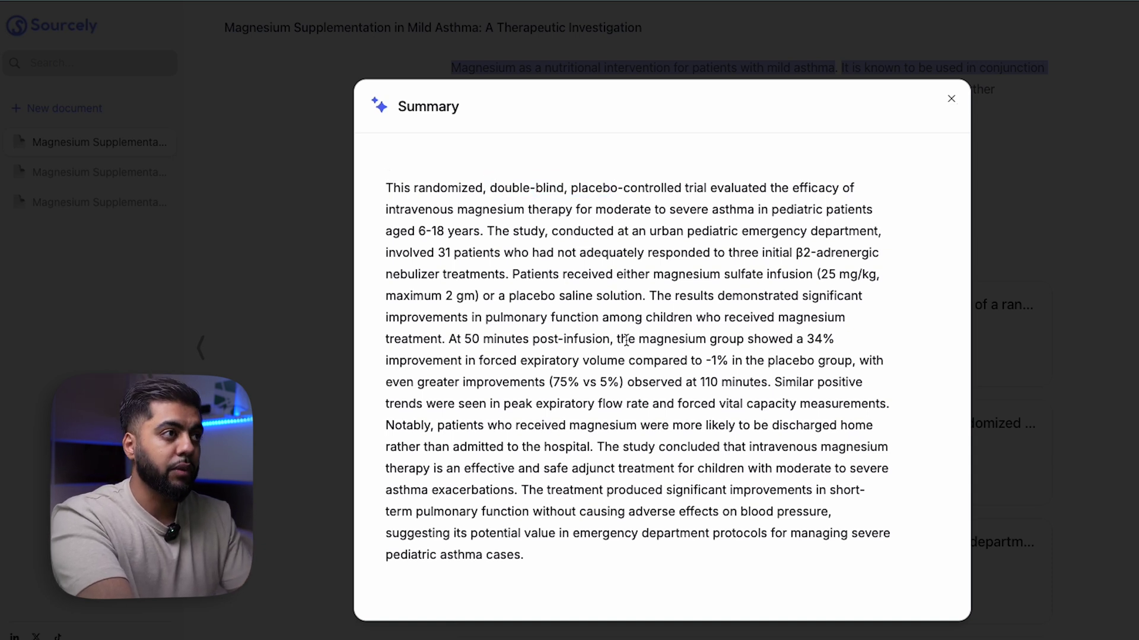
{"action": "left_click_drag", "start_coordinate": [555, 324], "coordinate": [588, 404]}
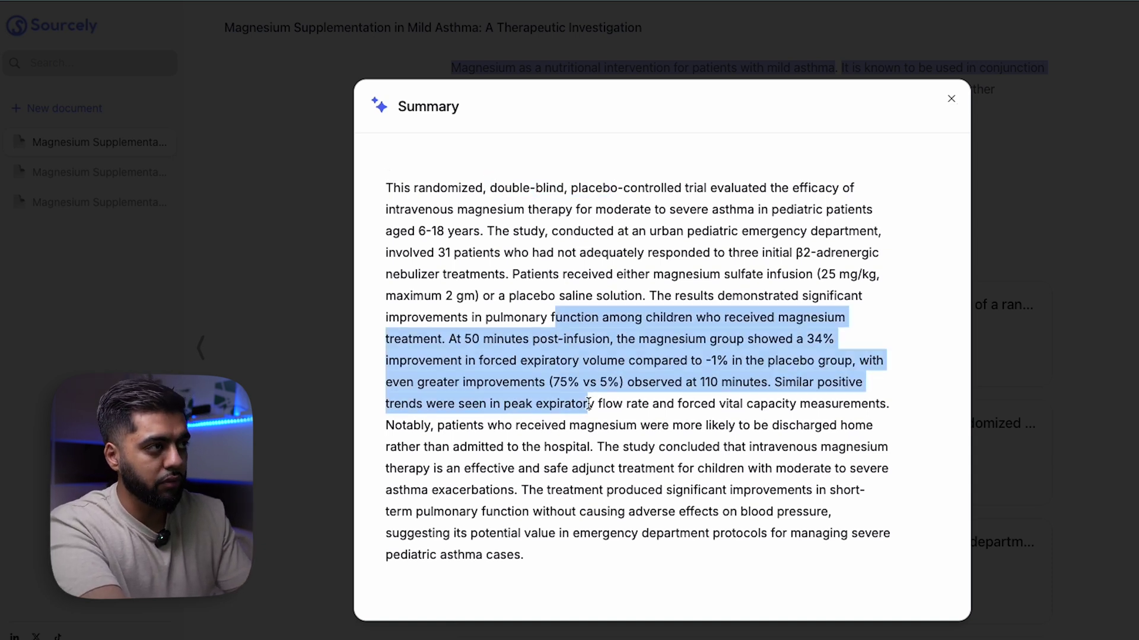
{"action": "left_click", "coordinate": [623, 451]}
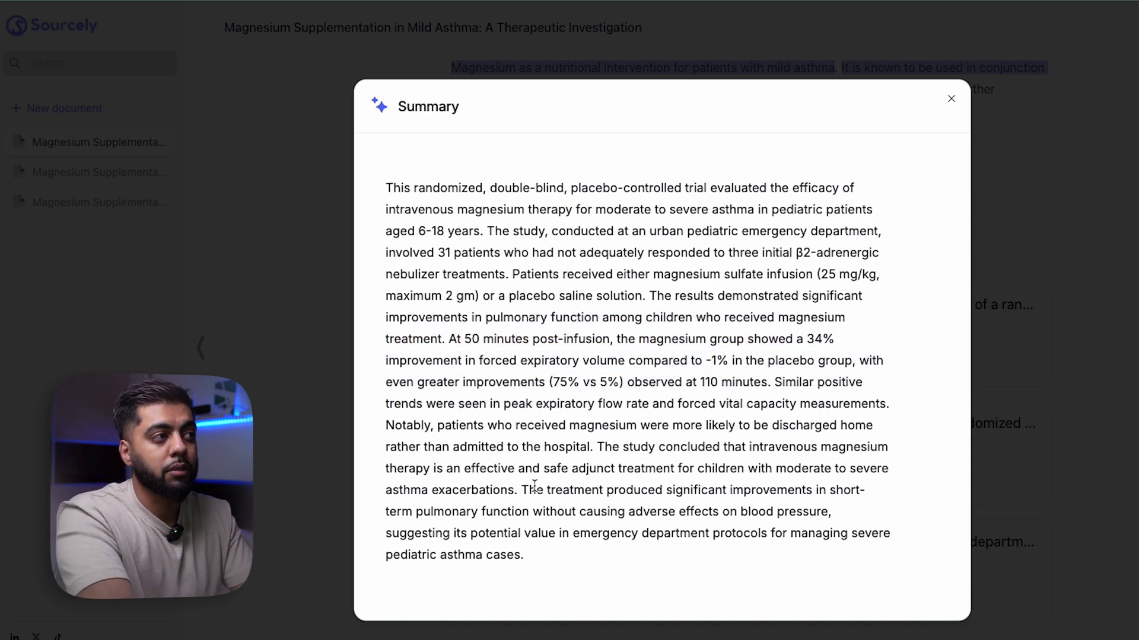
{"action": "left_click_drag", "start_coordinate": [555, 490], "coordinate": [570, 563]}
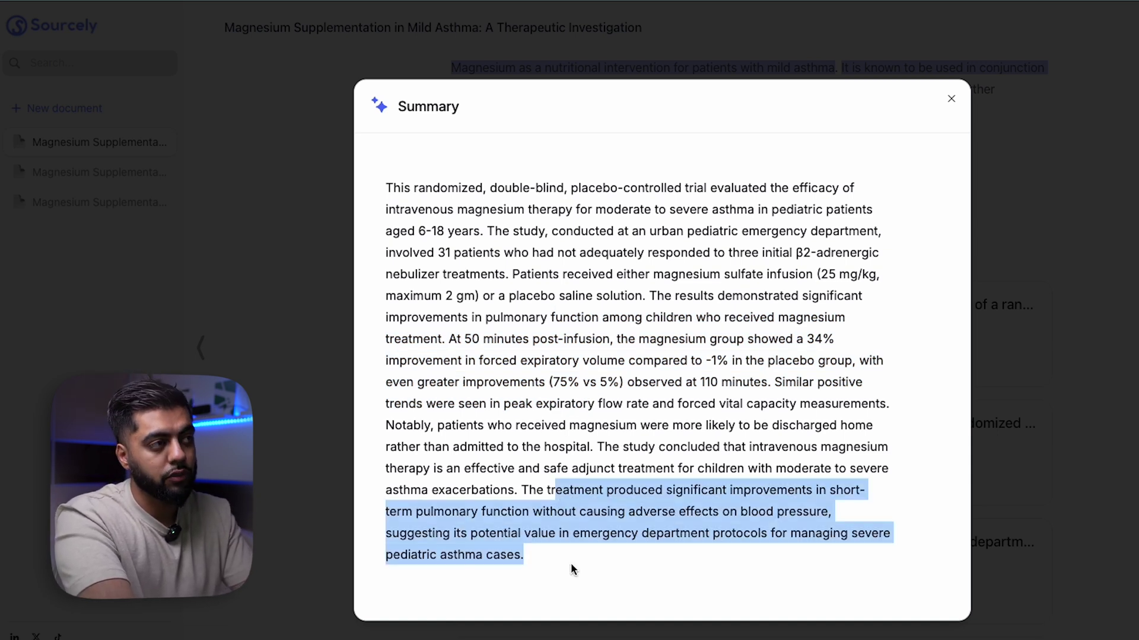
{"action": "left_click", "coordinate": [1086, 531]}
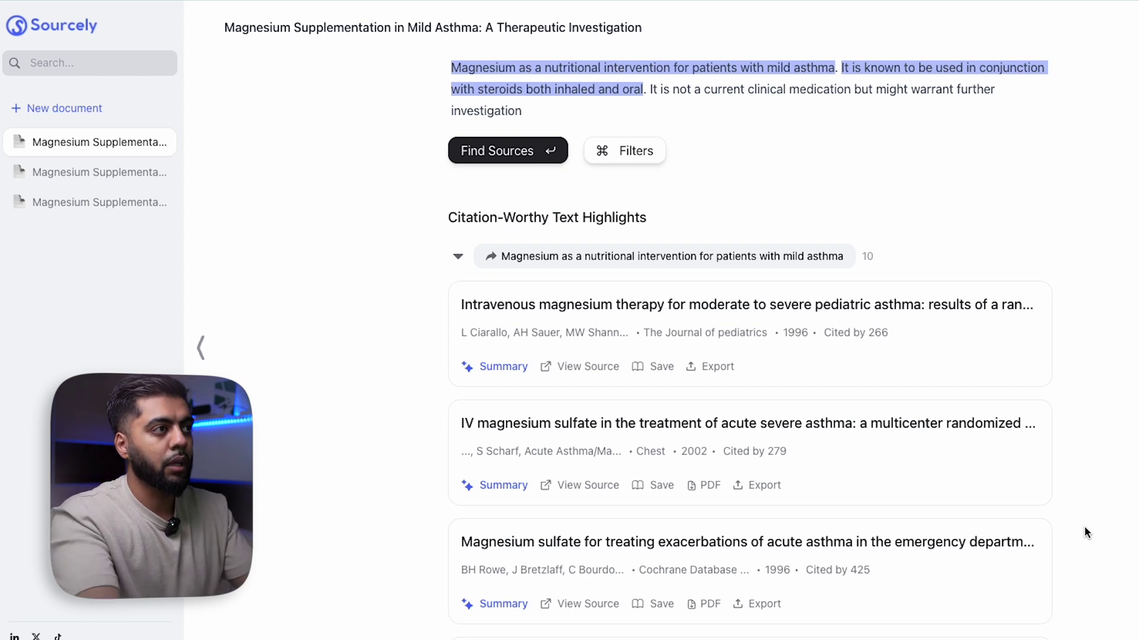
{"action": "scroll", "coordinate": [863, 292], "scroll_direction": "up", "scroll_amount": 1}
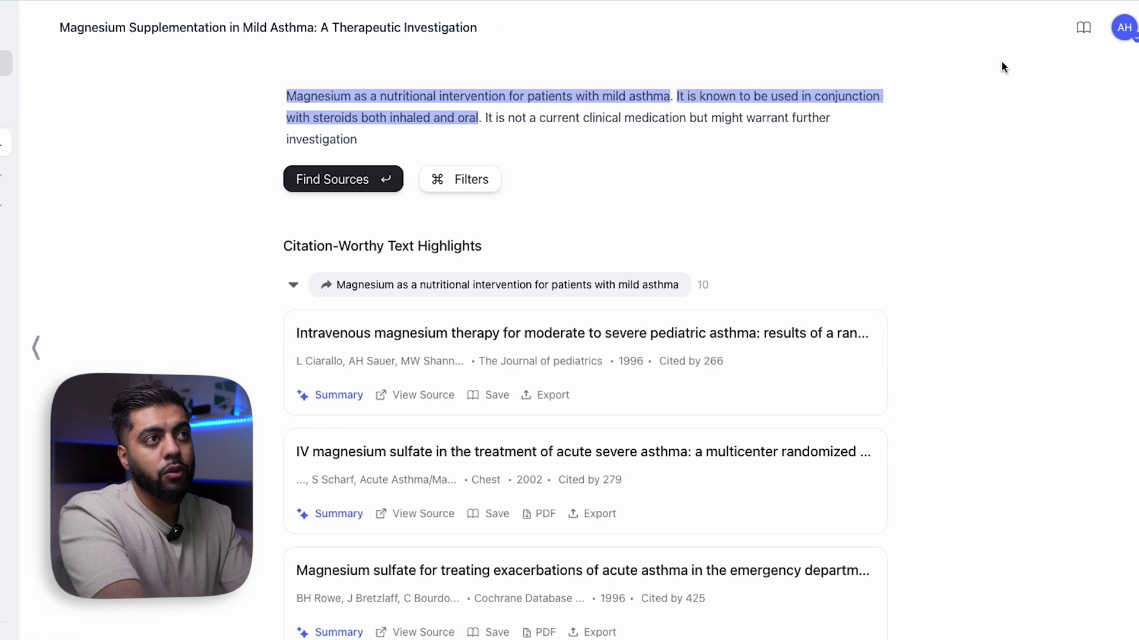
Step: Open the Library of 10 saved magnesium and asthma sources
{"action": "left_click", "coordinate": [1083, 27]}
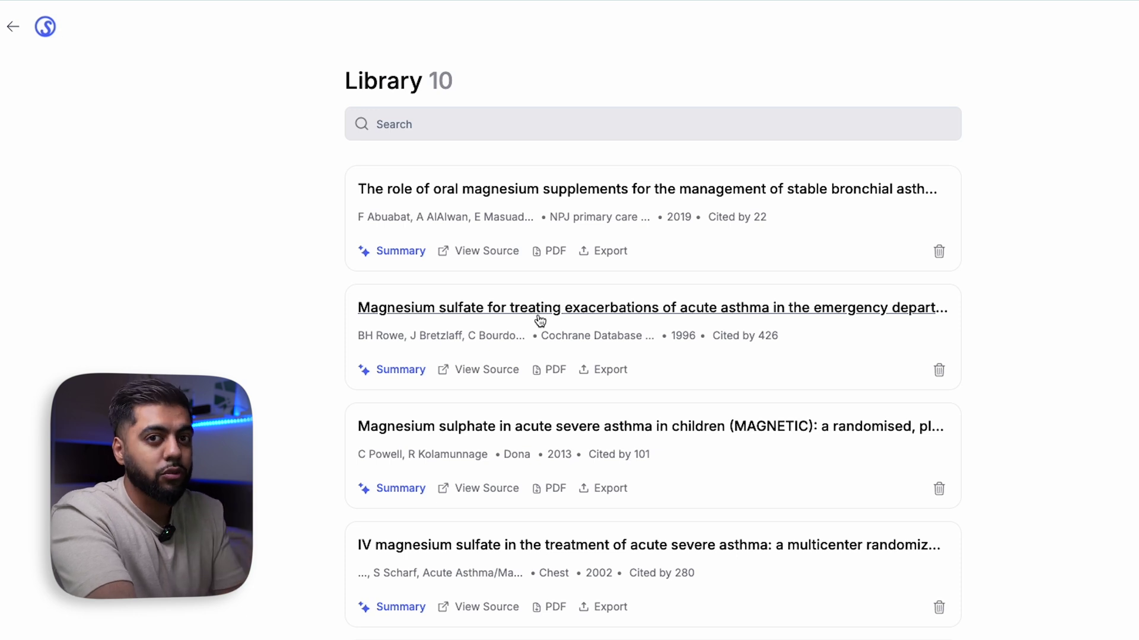
Step: Return from the Library to the asthma document and view the second source's original page
{"action": "left_click", "coordinate": [26, 26]}
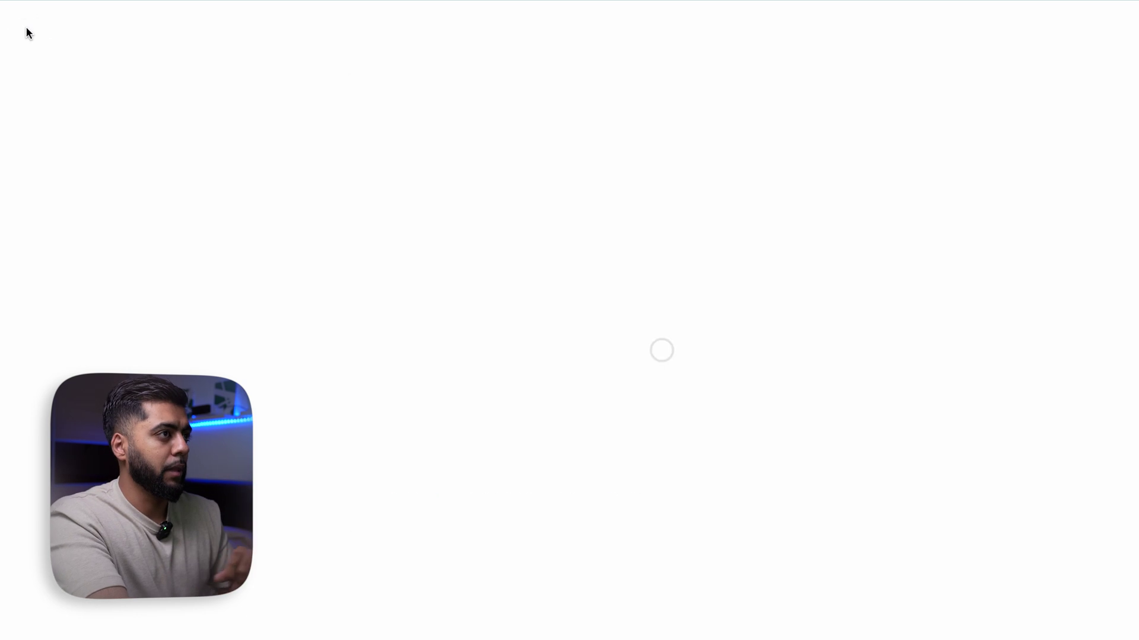
{"action": "scroll", "coordinate": [462, 400], "scroll_direction": "down", "scroll_amount": 2}
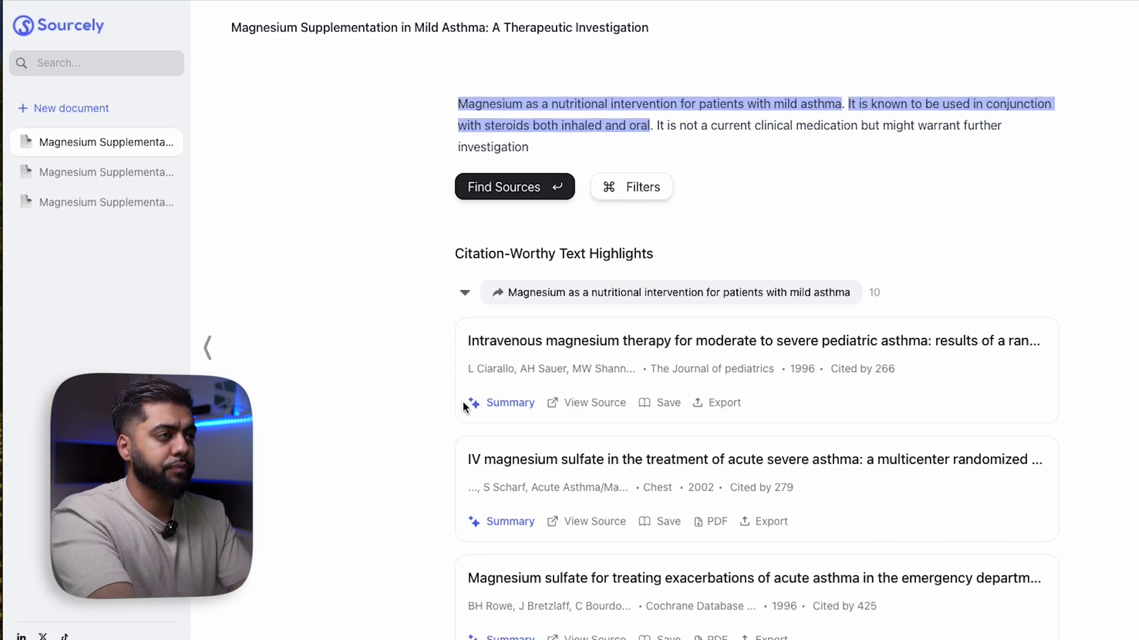
{"action": "scroll", "coordinate": [600, 432], "scroll_direction": "down", "scroll_amount": 1}
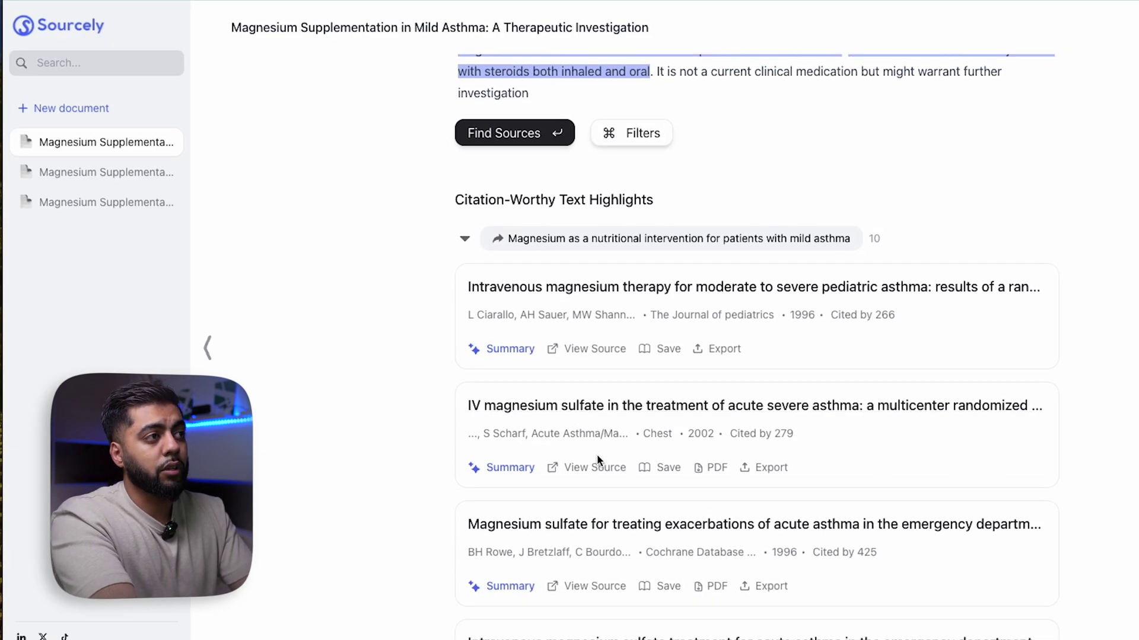
{"action": "left_click", "coordinate": [591, 351]}
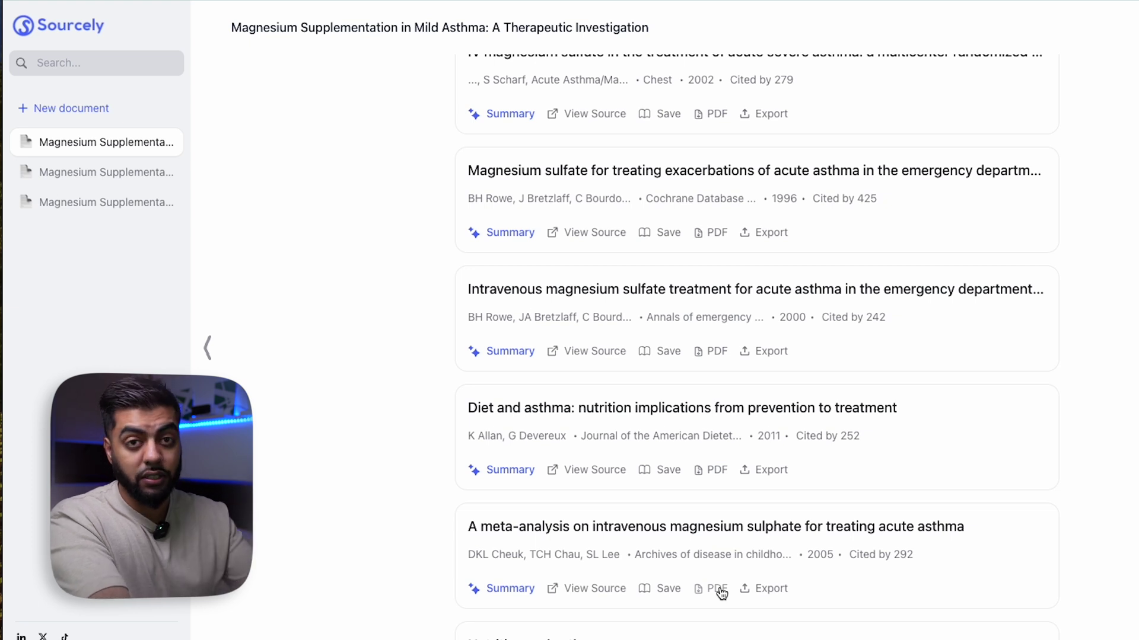
Step: Open the intravenous magnesium sulphate meta-analysis PDF and look over its Table 1
{"action": "left_click", "coordinate": [716, 589]}
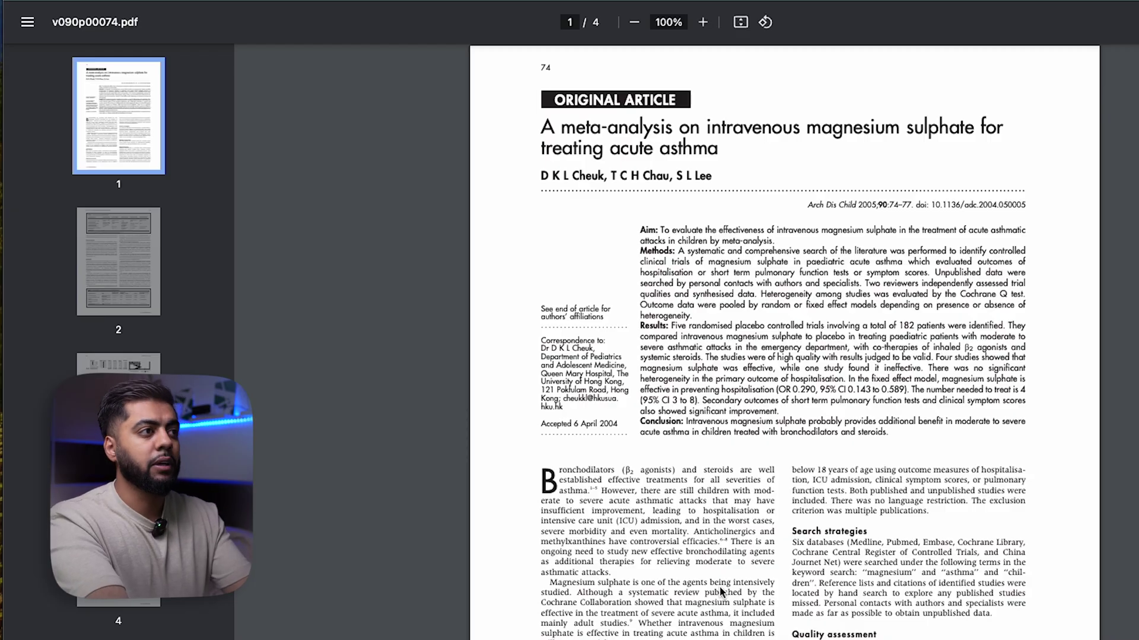
{"action": "scroll", "coordinate": [720, 587], "scroll_direction": "down", "scroll_amount": 3}
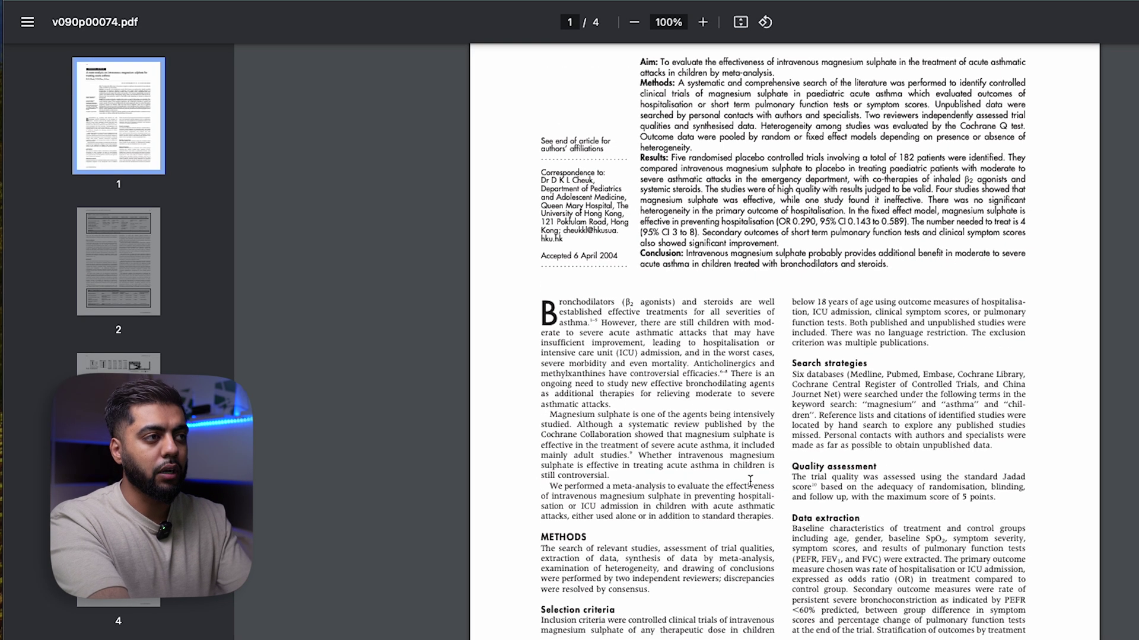
{"action": "scroll", "coordinate": [750, 482], "scroll_direction": "up", "scroll_amount": 5}
{"action": "scroll", "coordinate": [750, 482], "scroll_direction": "down", "scroll_amount": 15}
{"action": "scroll", "coordinate": [751, 482], "scroll_direction": "down", "scroll_amount": 3}
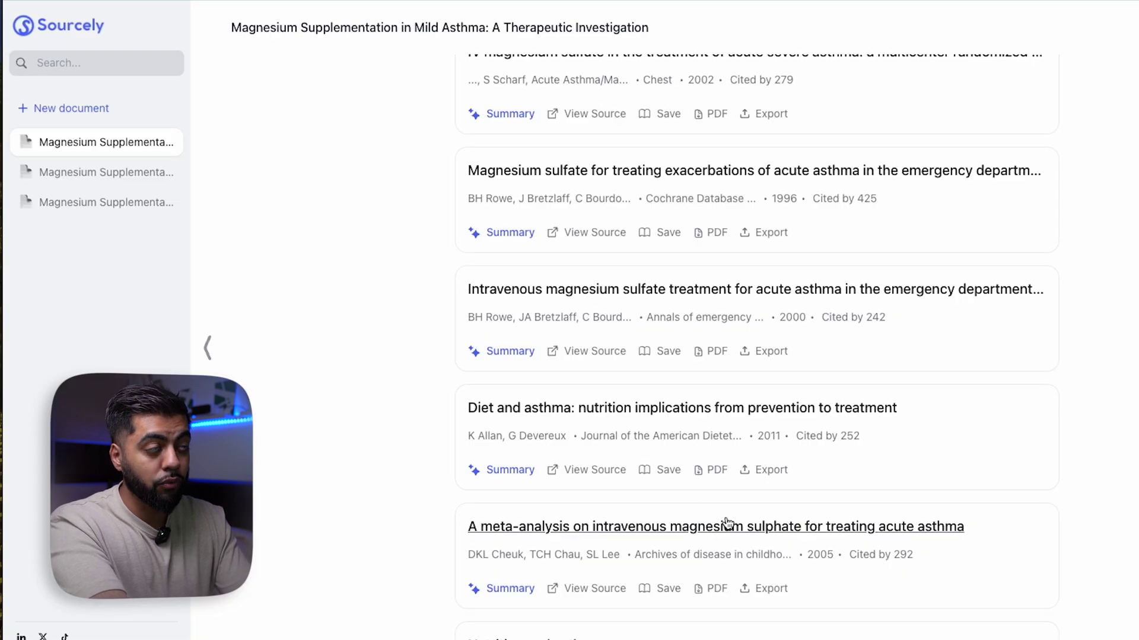
{"action": "scroll", "coordinate": [727, 522], "scroll_direction": "up", "scroll_amount": 7}
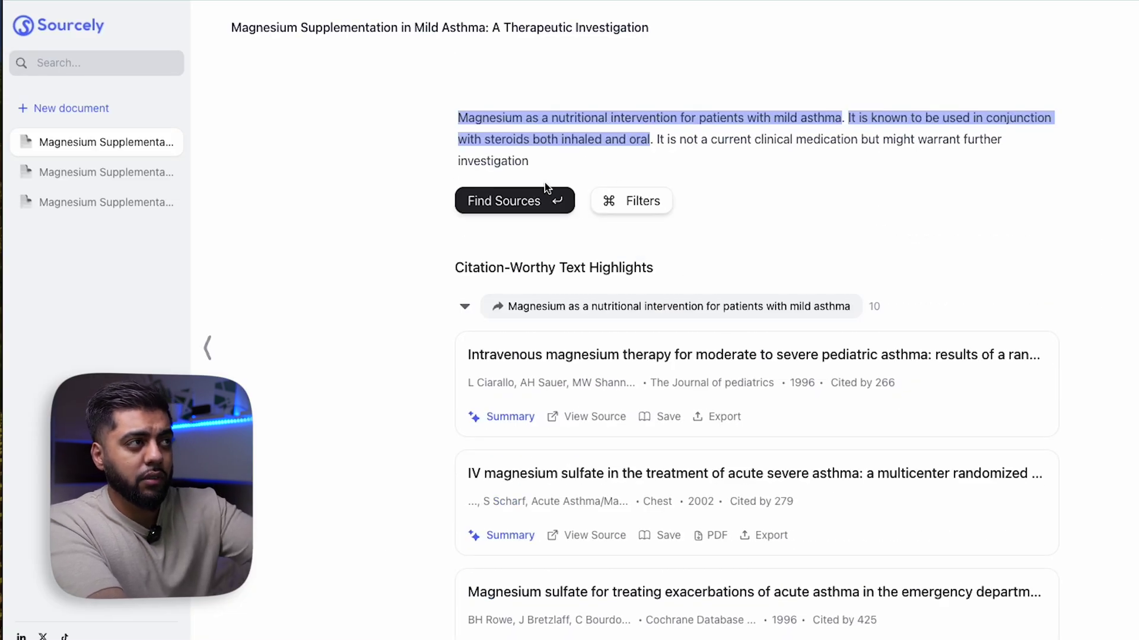
Step: Export MLA, APA, Harvard and IEEE citations for the Cochrane magnesium sulfate review from the source list
{"action": "scroll", "coordinate": [539, 207], "scroll_direction": "down", "scroll_amount": 10}
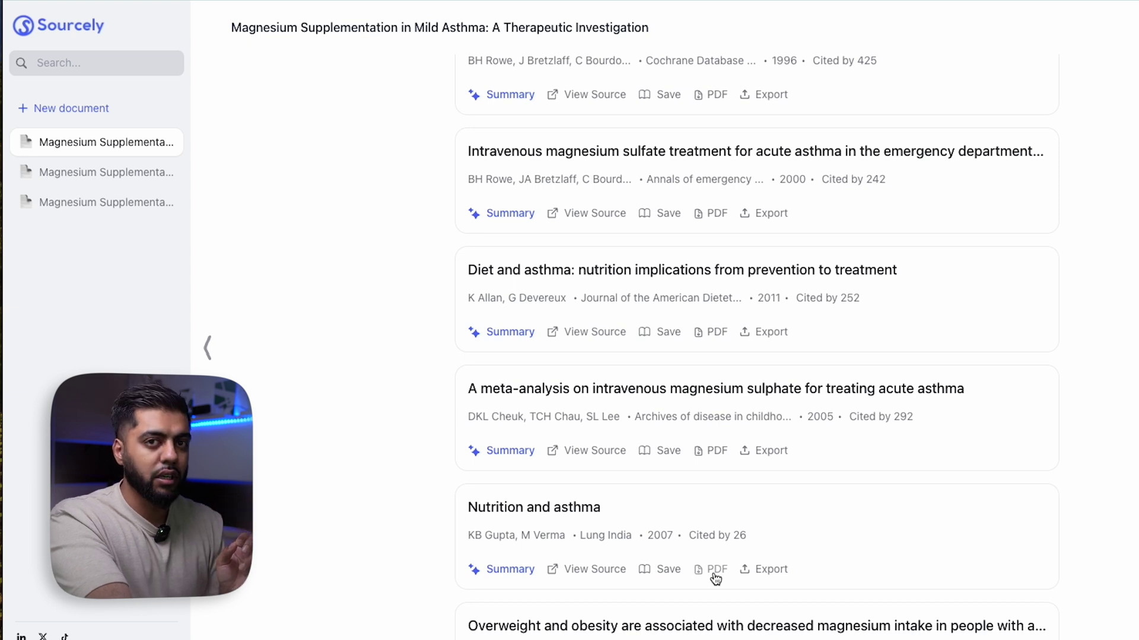
{"action": "scroll", "coordinate": [716, 578], "scroll_direction": "up", "scroll_amount": 10}
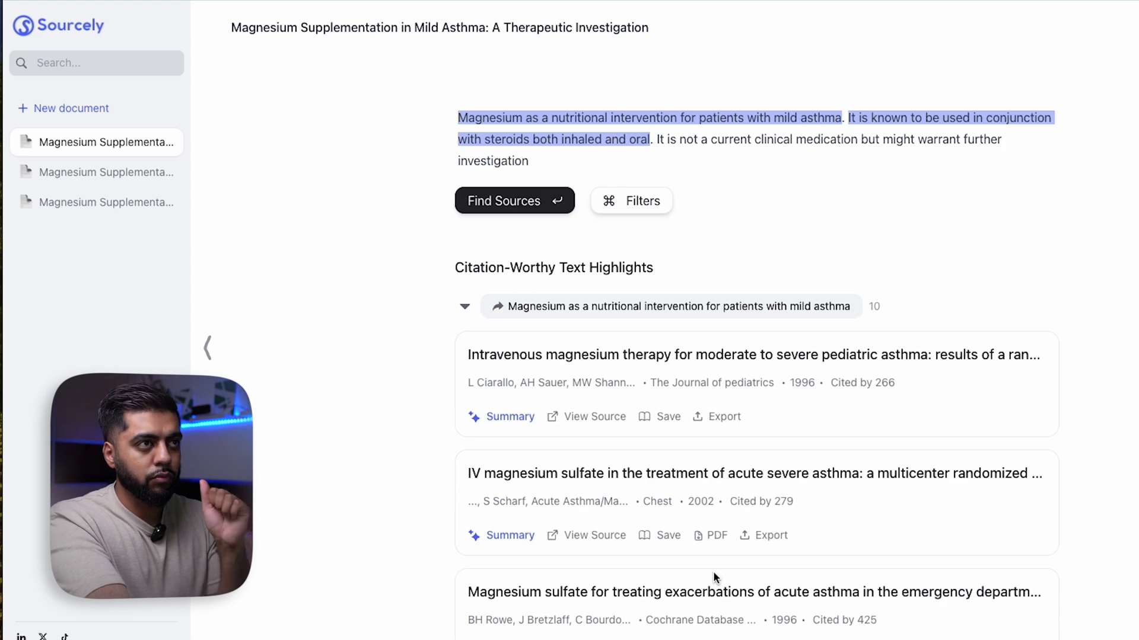
{"action": "scroll", "coordinate": [713, 577], "scroll_direction": "down", "scroll_amount": 8}
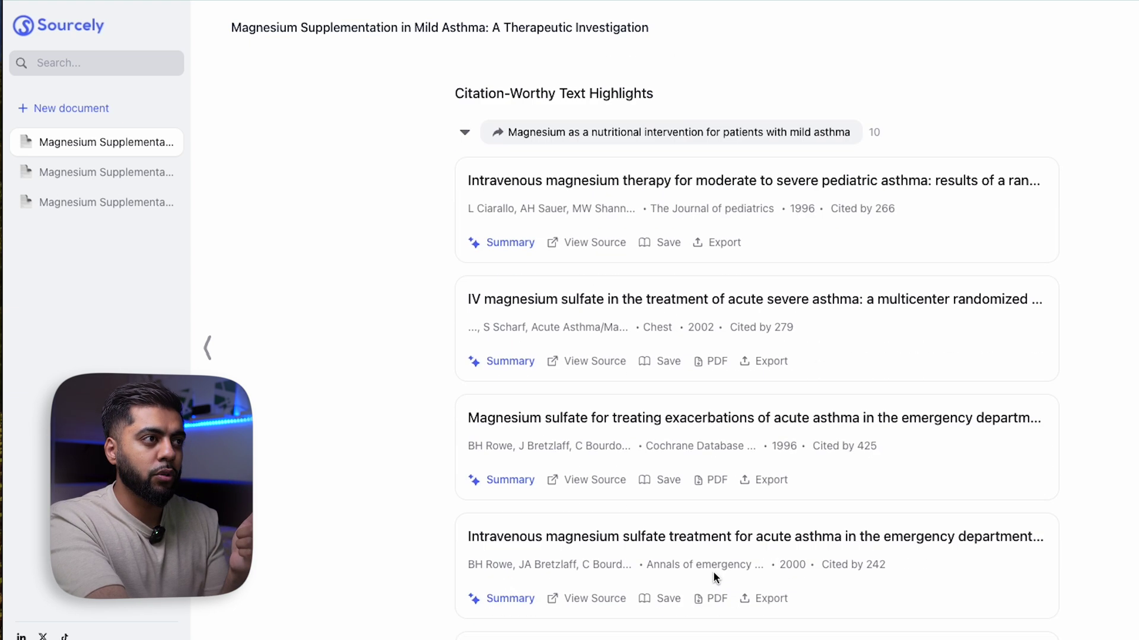
{"action": "scroll", "coordinate": [714, 572], "scroll_direction": "down", "scroll_amount": 2}
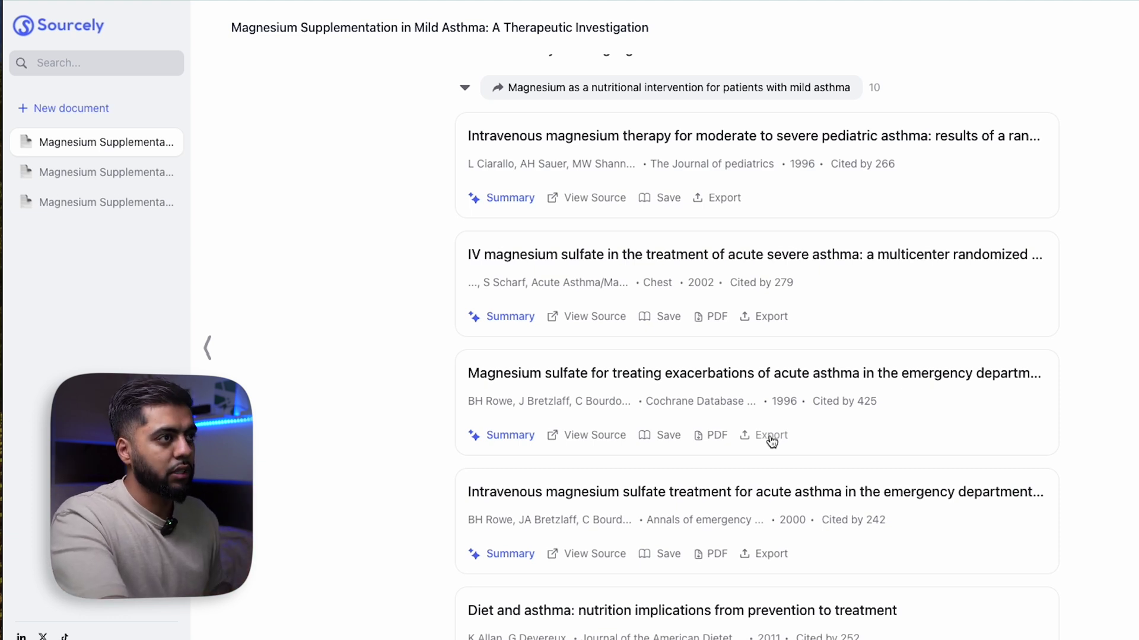
{"action": "left_click", "coordinate": [764, 438]}
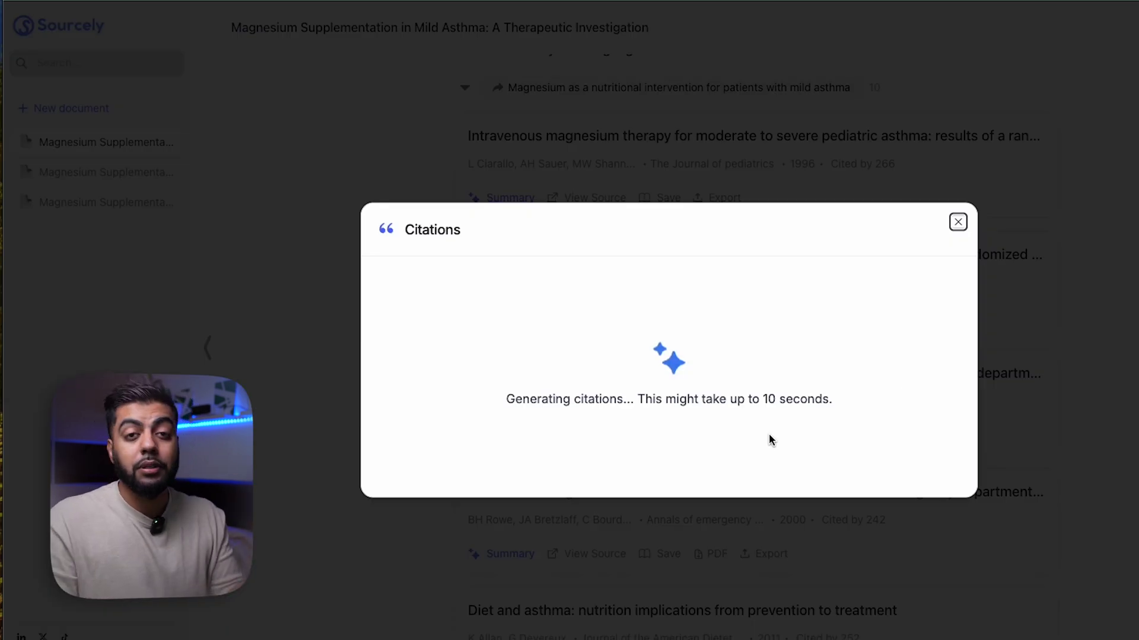